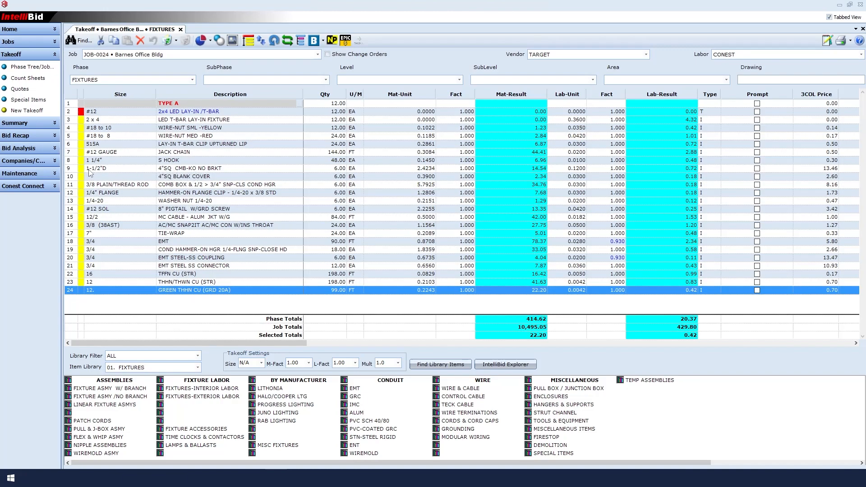
Step: Open the item libraries for maintenance on the 01. FIXTURES library and the FIXTURE ASMY W/ BRANCH catalog
right_click(195, 170)
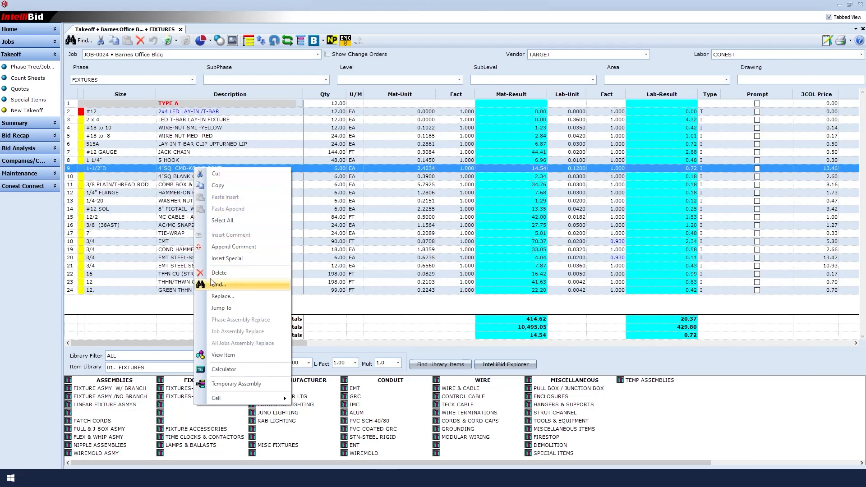
click(150, 171)
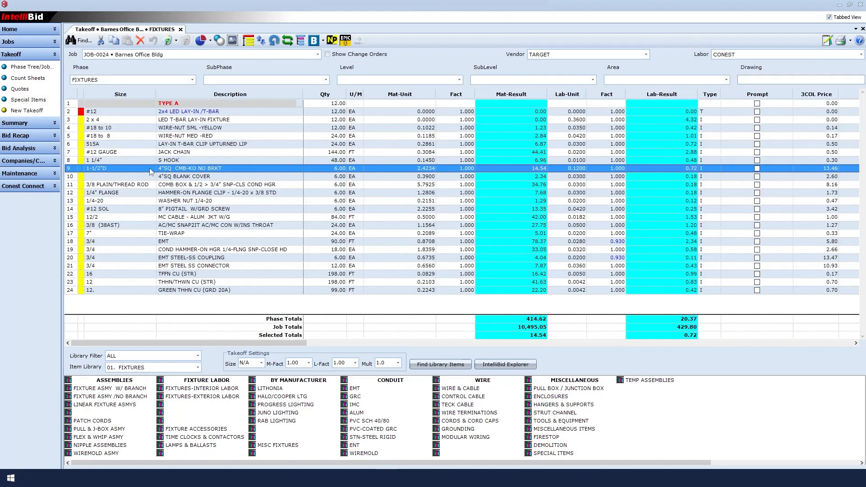
click(23, 174)
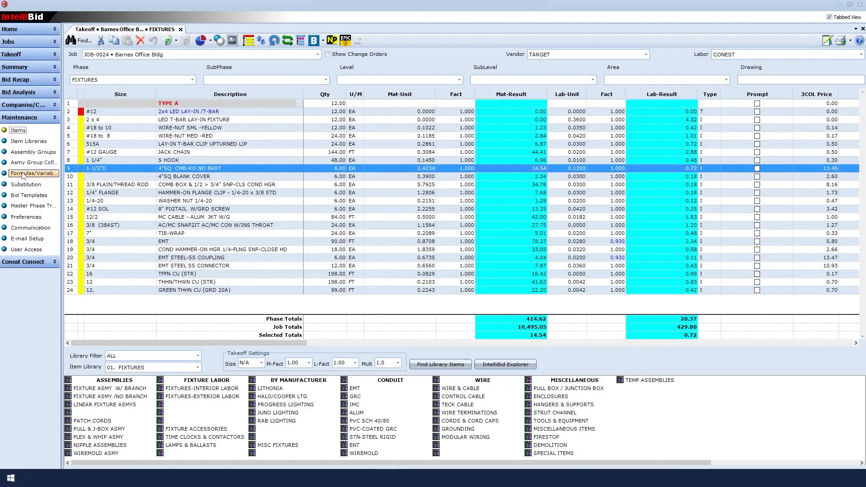
click(30, 142)
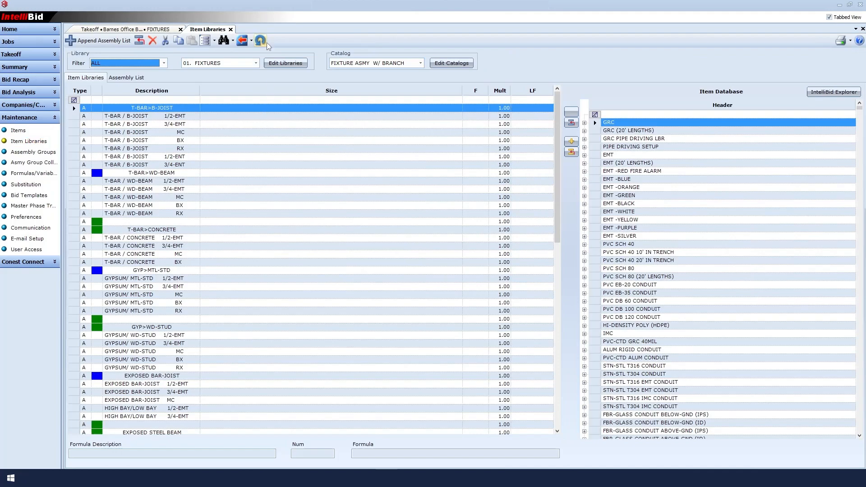
click(256, 63)
click(256, 65)
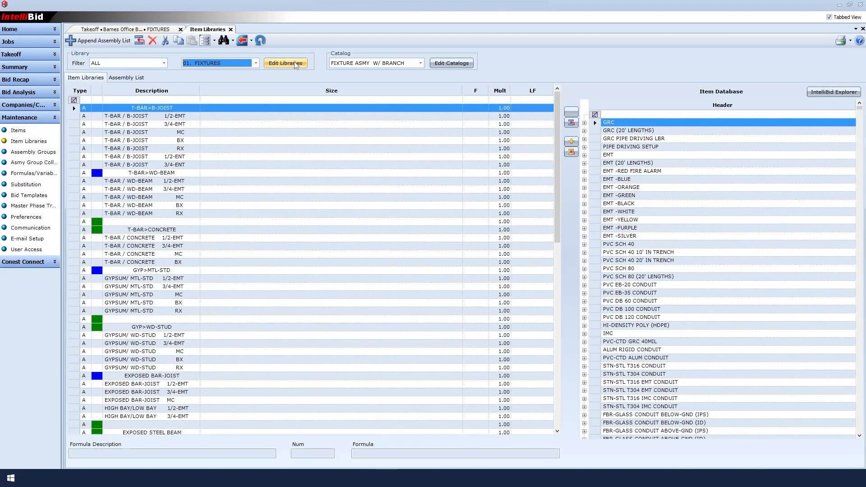
click(421, 64)
click(421, 63)
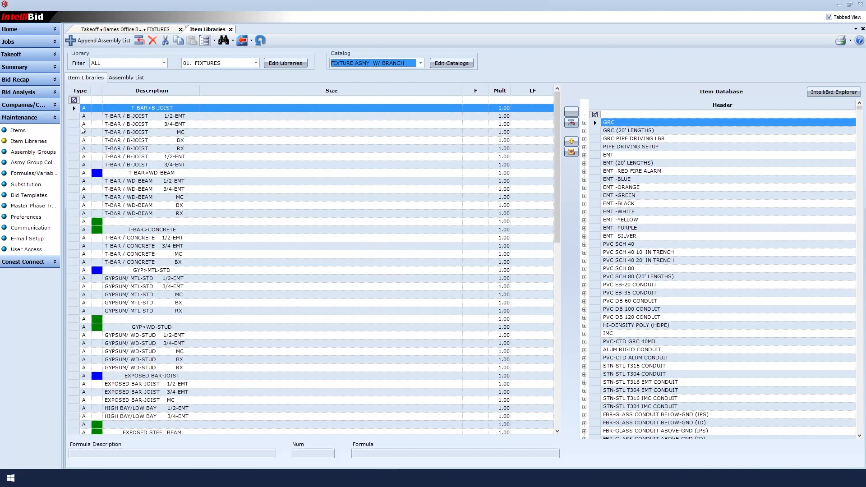
Step: Open the assembly list of T-BAR / B-JOIST 3/4-EMT and expand the 2x4 LED LAY-IN /T-BAR assembly
click(177, 124)
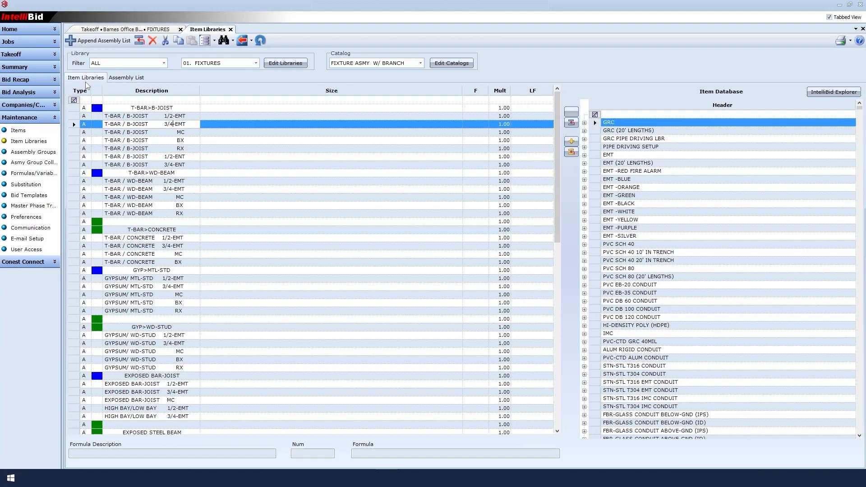
click(124, 78)
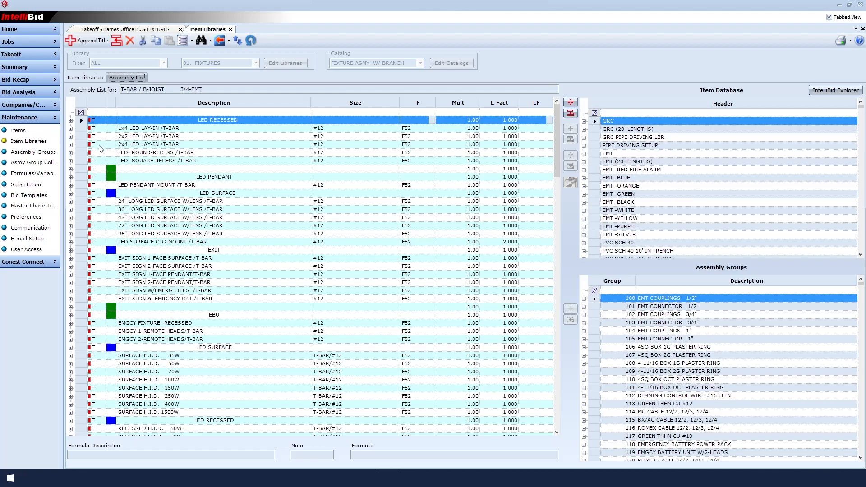
click(70, 145)
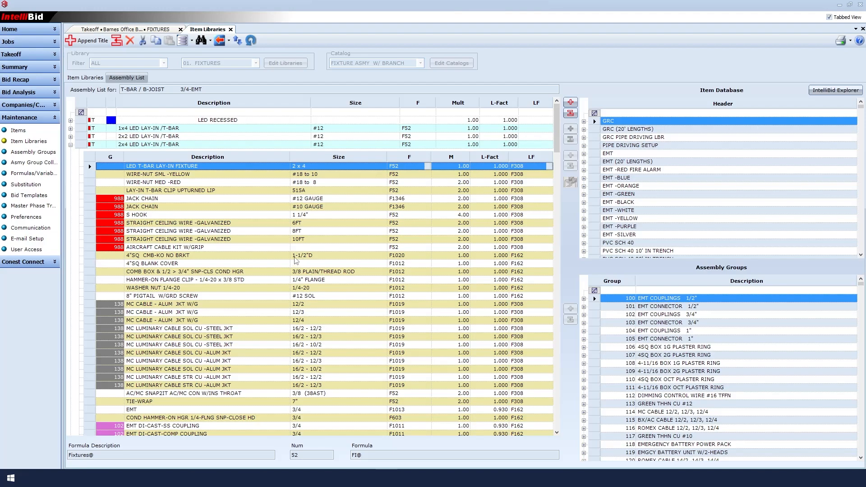
Step: Jump to the 1-1/2"D 4"SQ CMB-KO NO BRKT item in the database and insert the 2-1/8"D version above it as a component
right_click(278, 258)
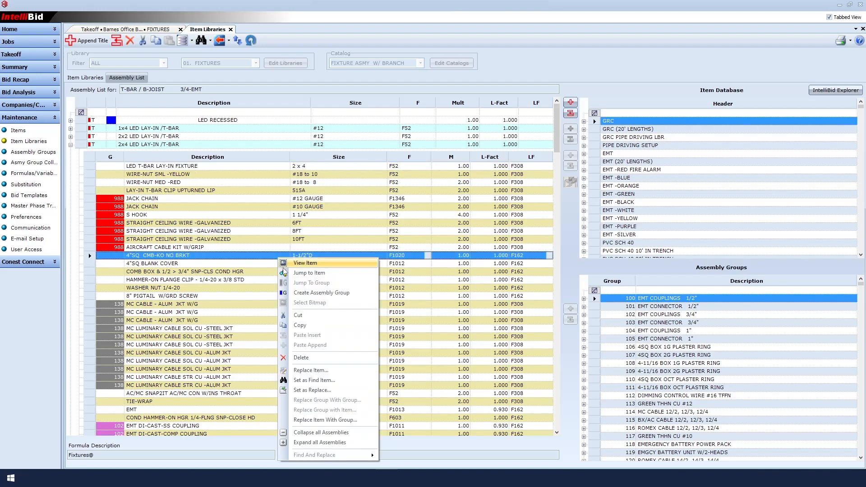
click(293, 273)
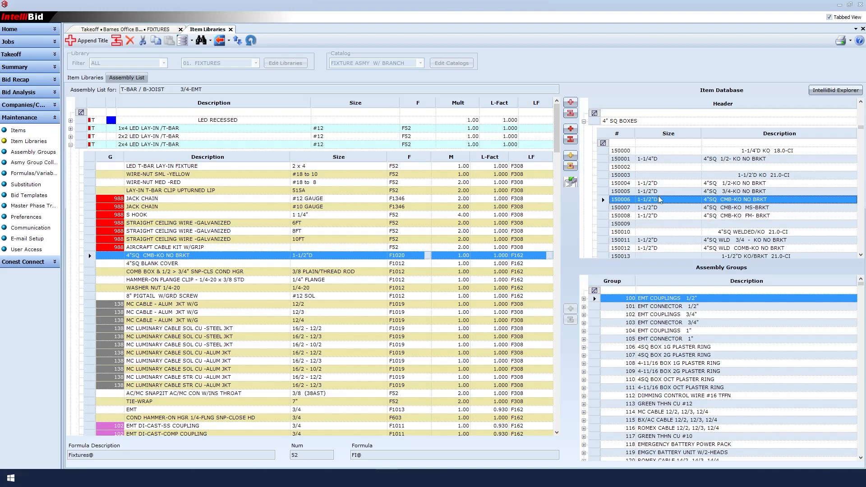
scroll(660, 205, down, 1)
scroll(659, 206, down, 3)
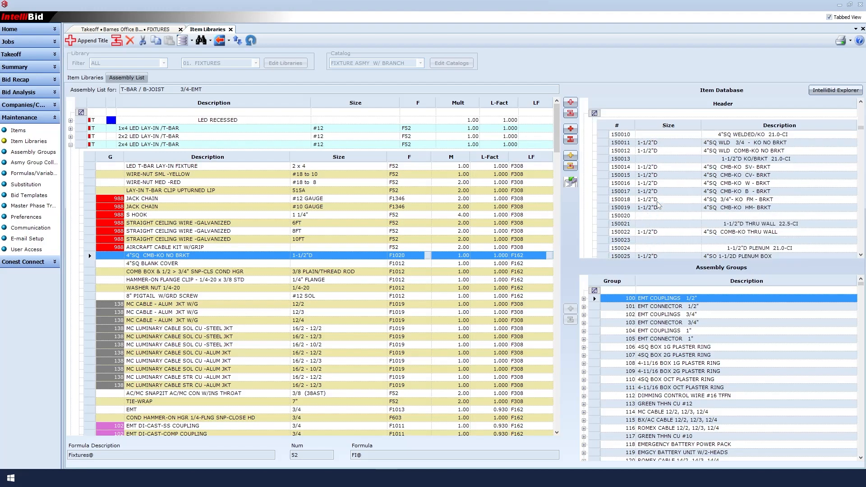
scroll(659, 205, down, 4)
scroll(659, 205, down, 4)
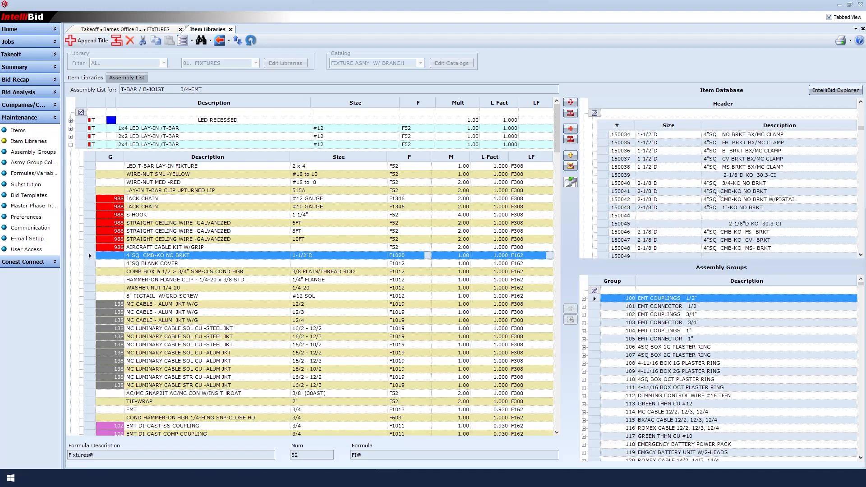
click(735, 192)
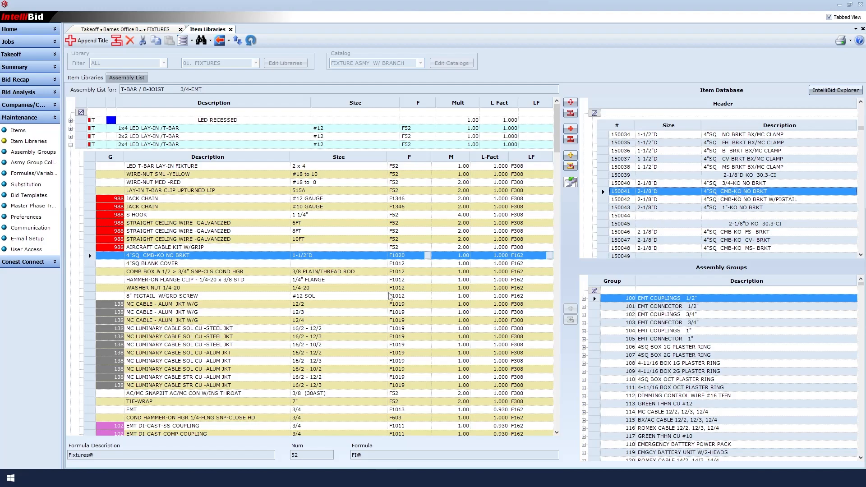
right_click(634, 193)
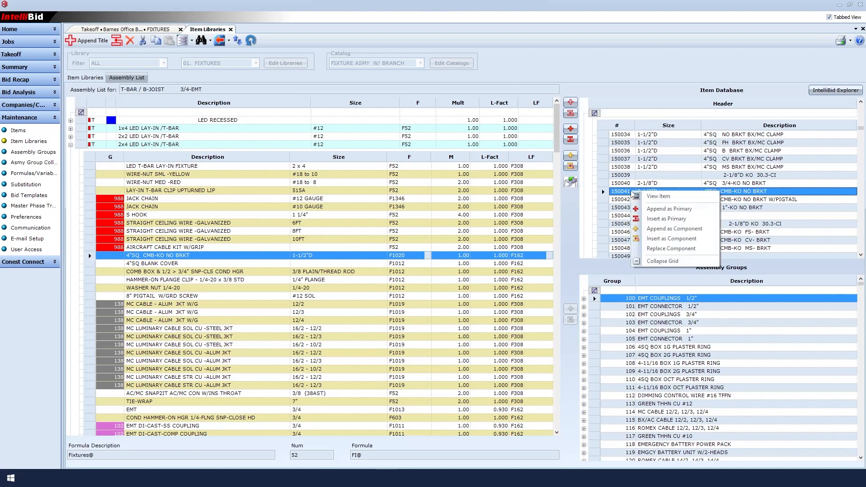
click(644, 239)
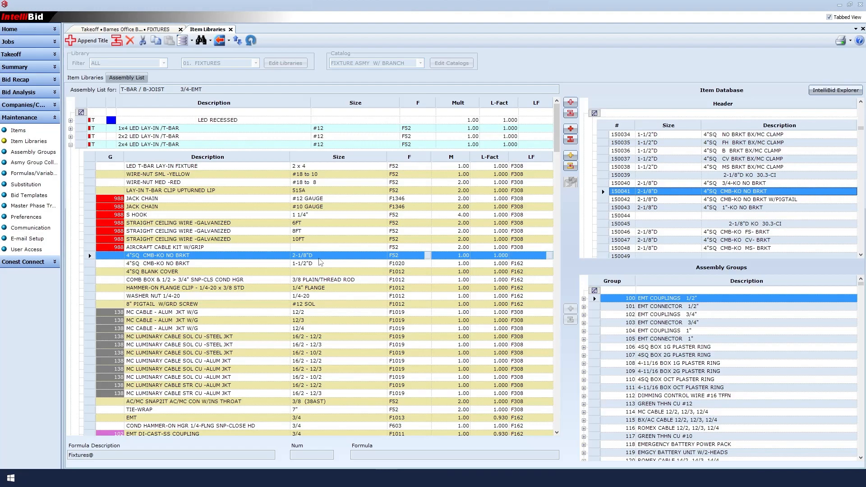
Step: Set the inserted 2-1/8"D box's formula to 1020 and its labor formula to 162
click(407, 256)
text(1020)
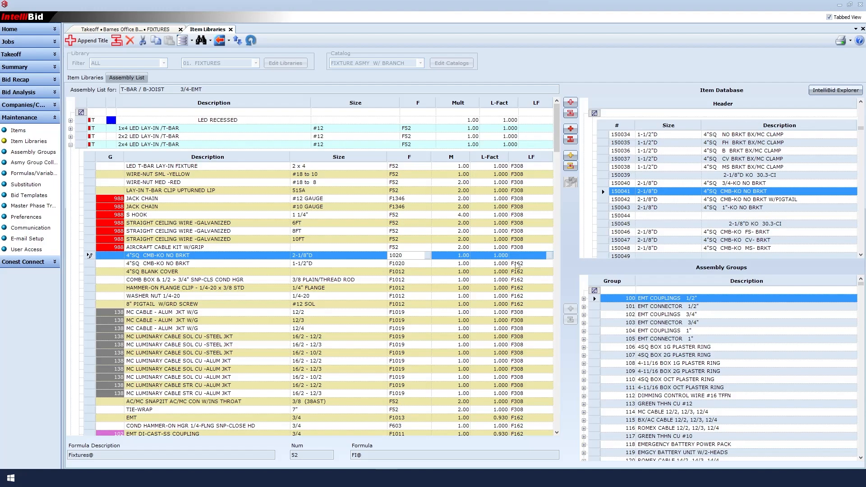
click(525, 256)
text(162)
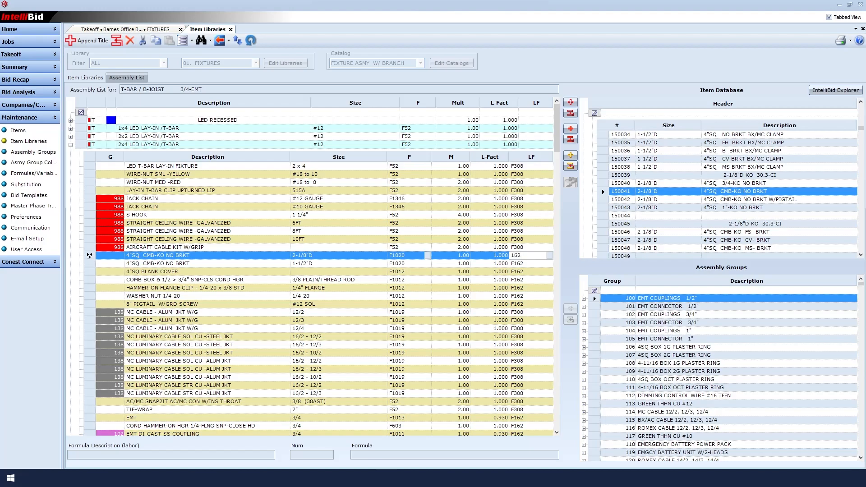
click(529, 264)
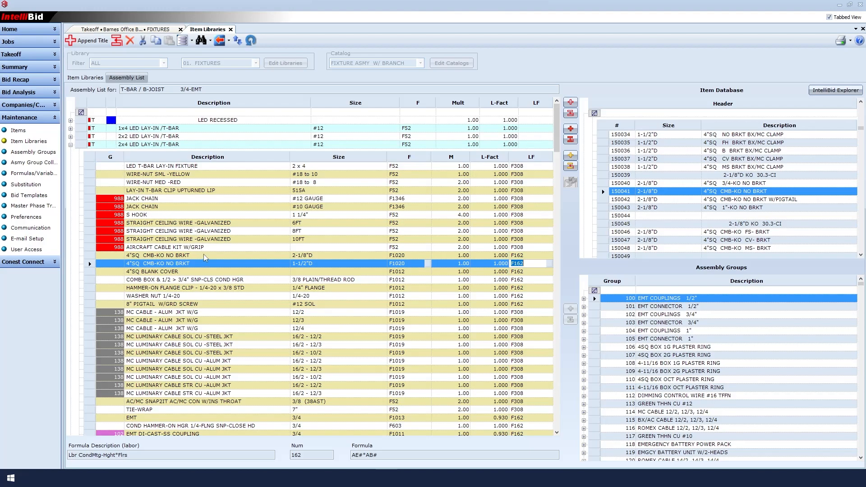
Step: Replace the 1-1/2"D 4"SQ CMB-KO NO BRKT with the 2-1/8"D version throughout the assembly list, matching and replacing all properties
click(205, 256)
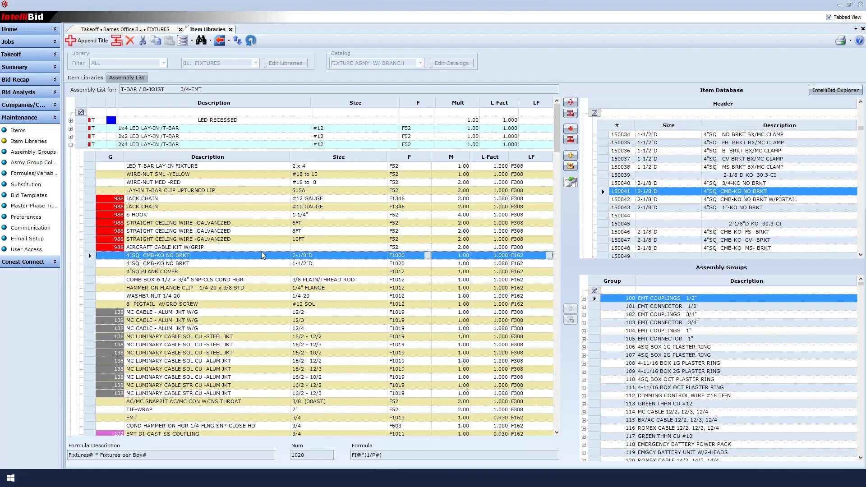
right_click(321, 259)
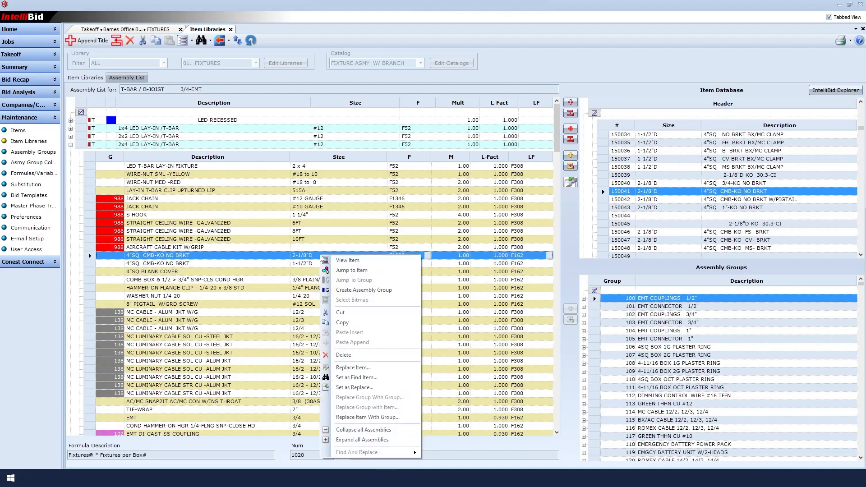
click(345, 390)
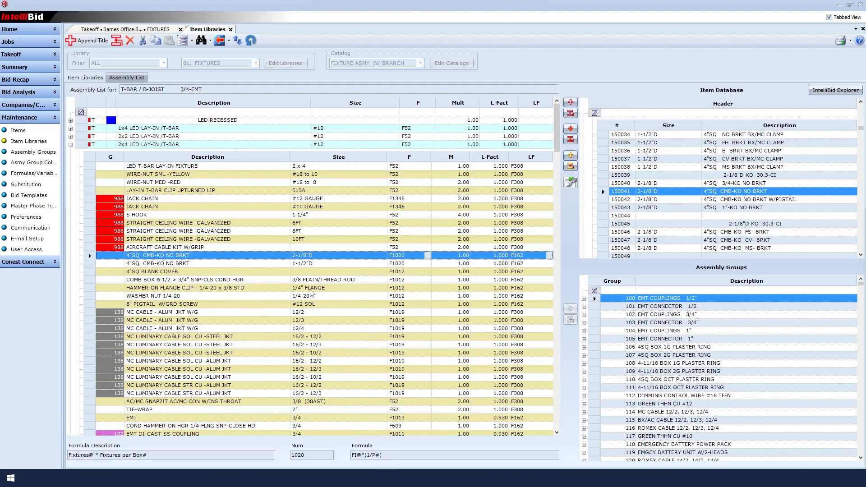
click(313, 267)
right_click(314, 266)
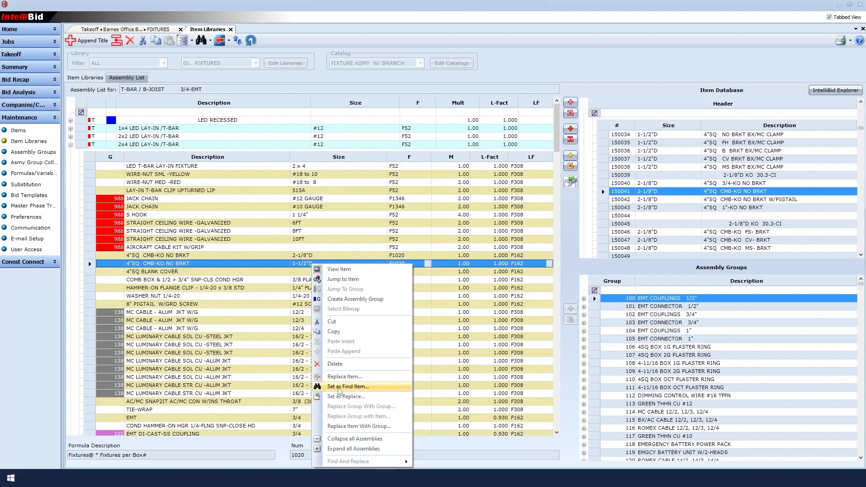
click(339, 389)
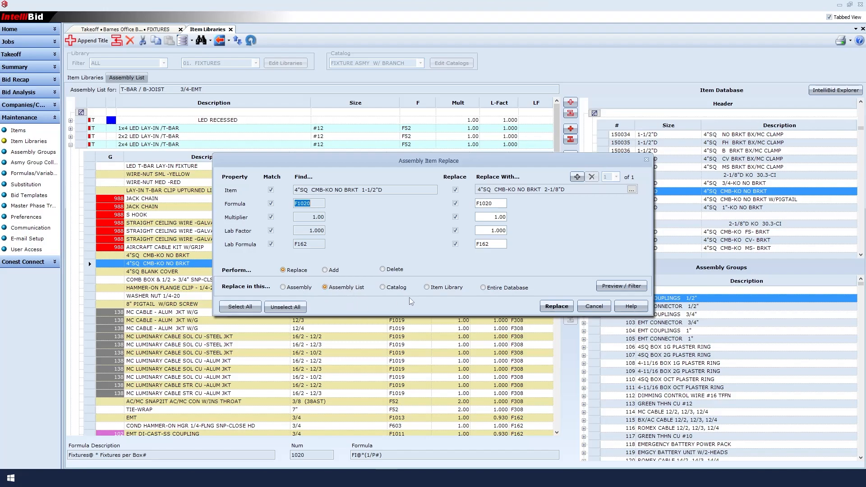
click(551, 308)
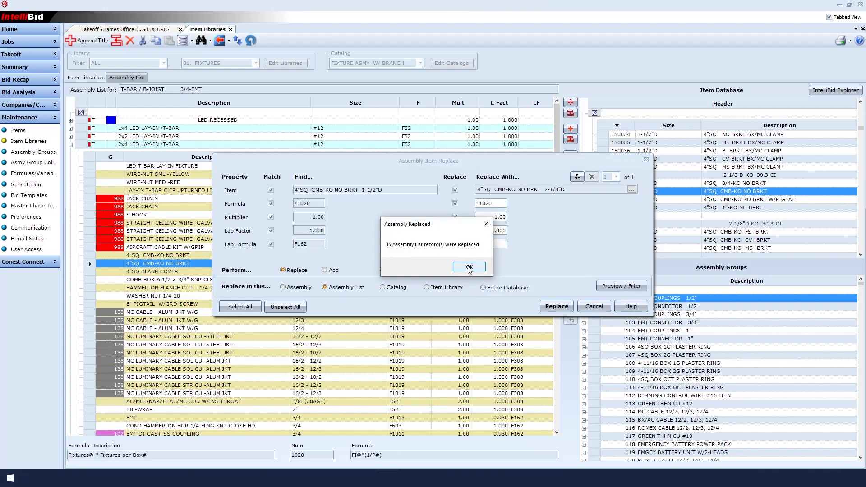
click(469, 267)
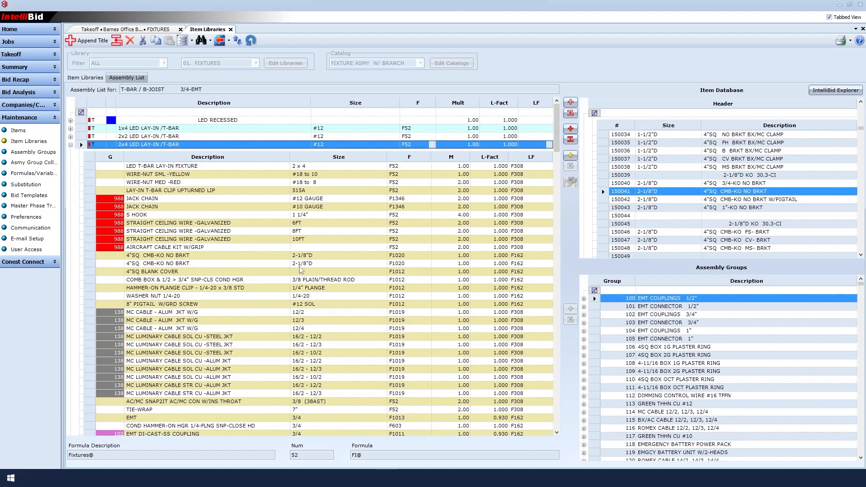
Step: Delete the duplicate 2-1/8"D 4"SQ CMB-KO NO BRKT row from the 2x4 LED LAY-IN /T-BAR assembly
click(301, 264)
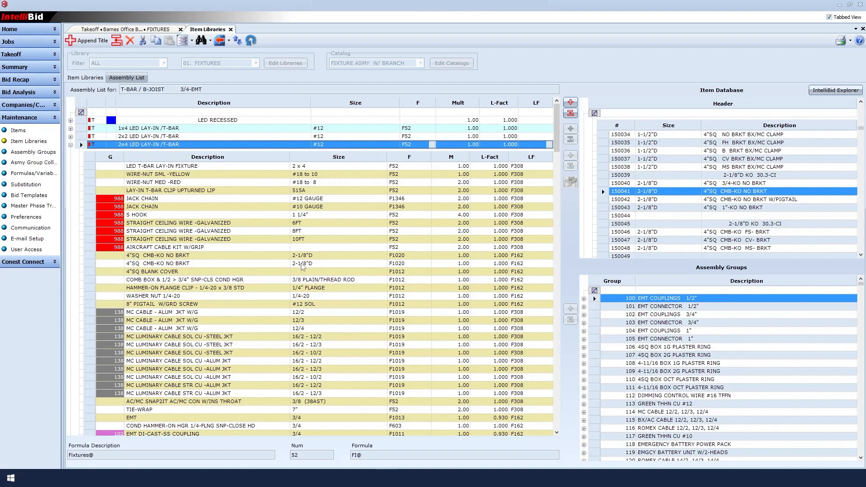
right_click(302, 266)
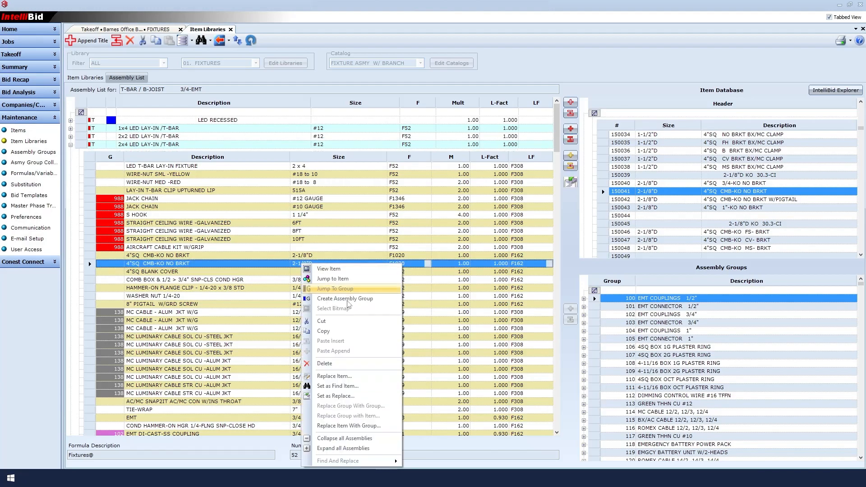
click(328, 366)
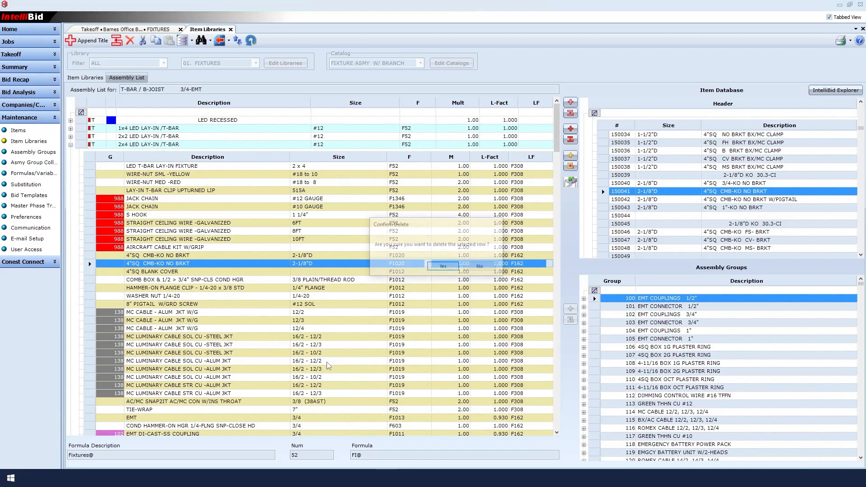
click(436, 269)
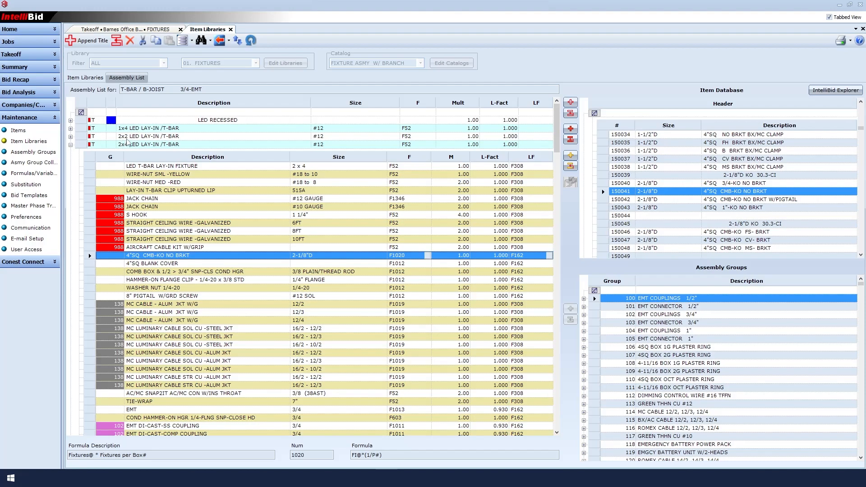
Step: Check the component list of the 2x2 LED LAY-IN /T-BAR assembly and collapse both the 2x2 and 2x4 assemblies
click(71, 137)
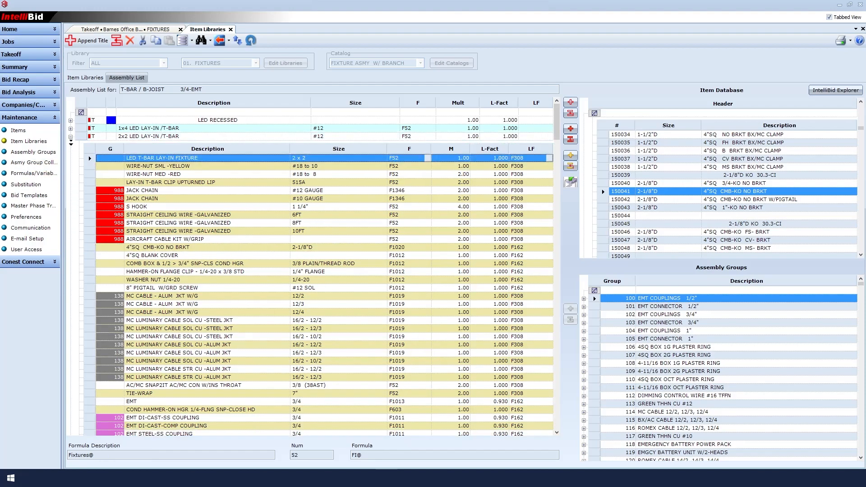
click(71, 138)
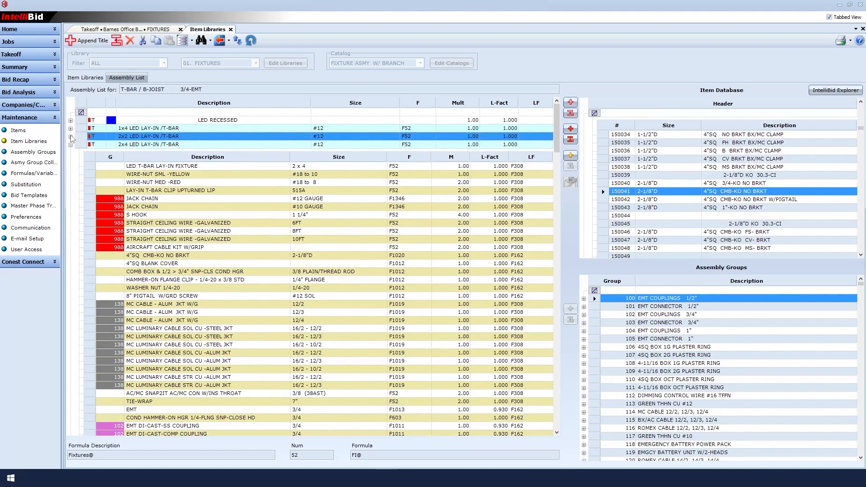
click(71, 145)
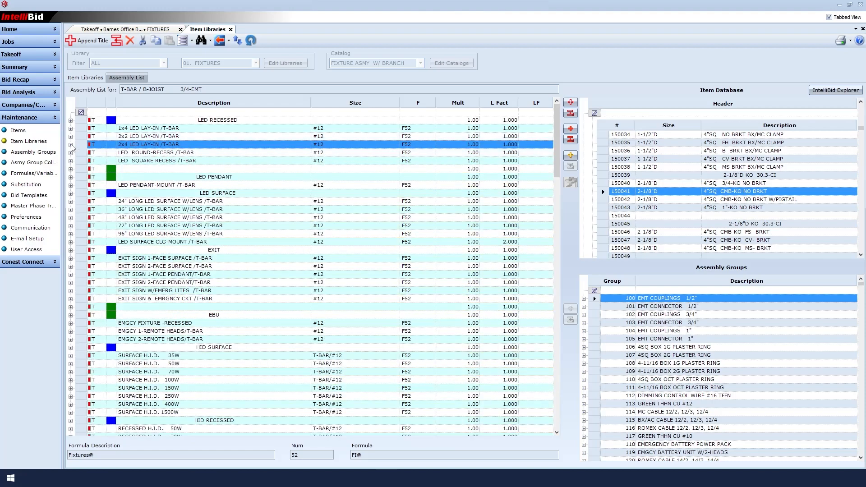
Step: In the LED ROUND-RECESS /T-BAR assembly, jump to the WIRE-NUT SML -YELLOW database item and insert WIRE-NUT MED -TAN #22 to 8 above it as a component
click(70, 153)
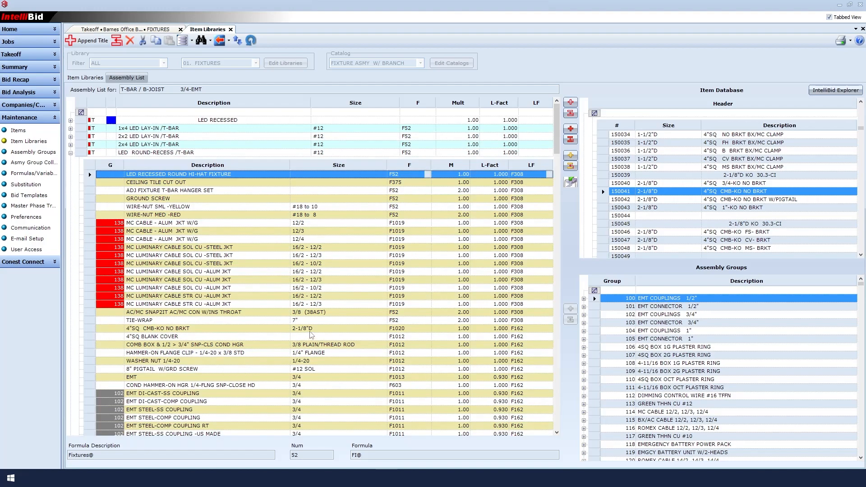
right_click(199, 211)
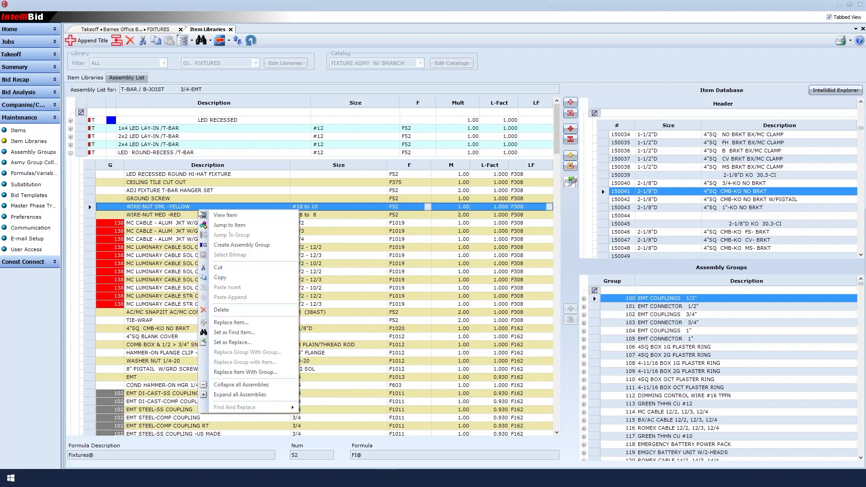
click(220, 226)
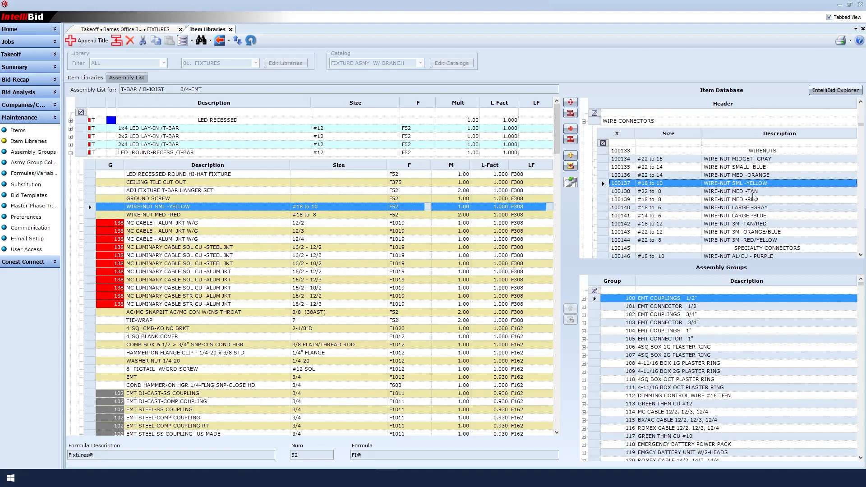
click(753, 193)
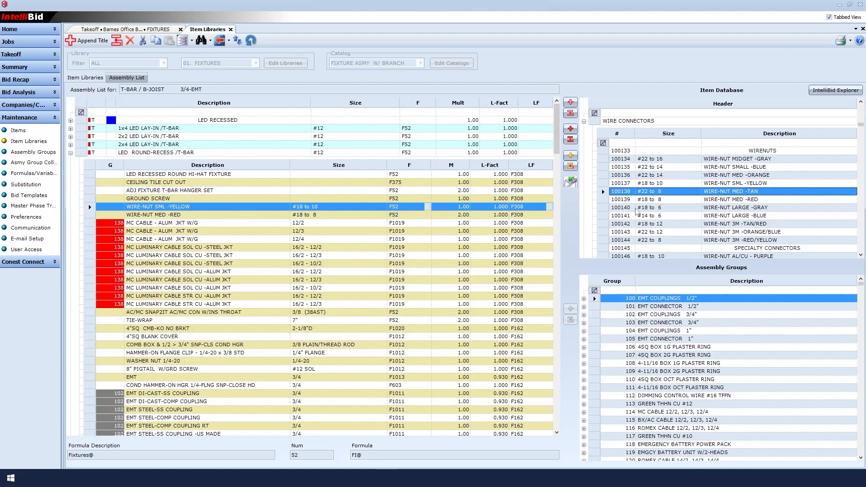
click(568, 167)
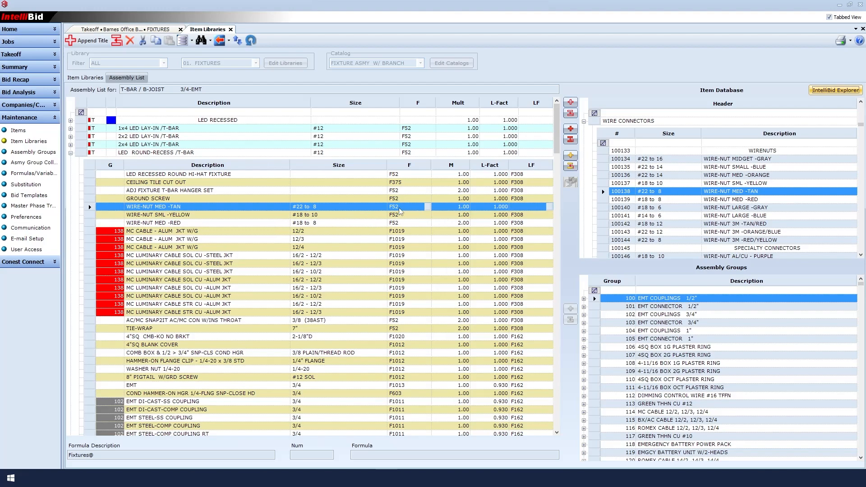
Step: Set the labor formula of the inserted WIRE-NUT MED -TAN component to 308
click(528, 206)
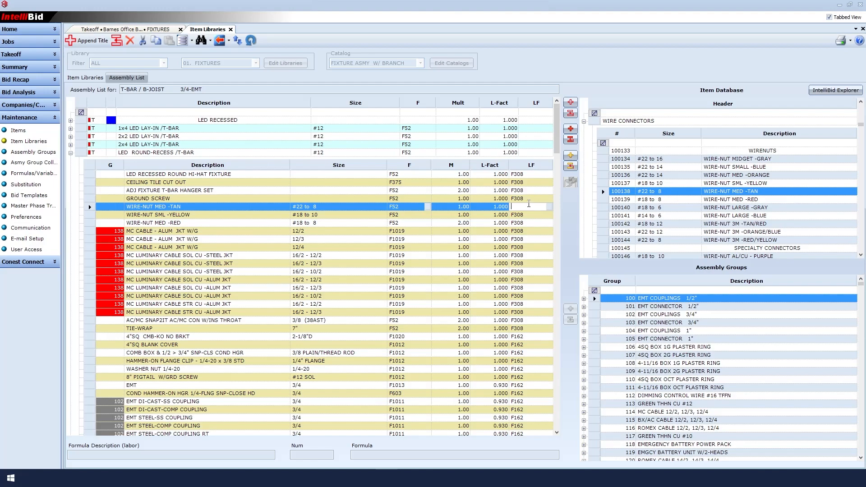
text(308)
key(Return)
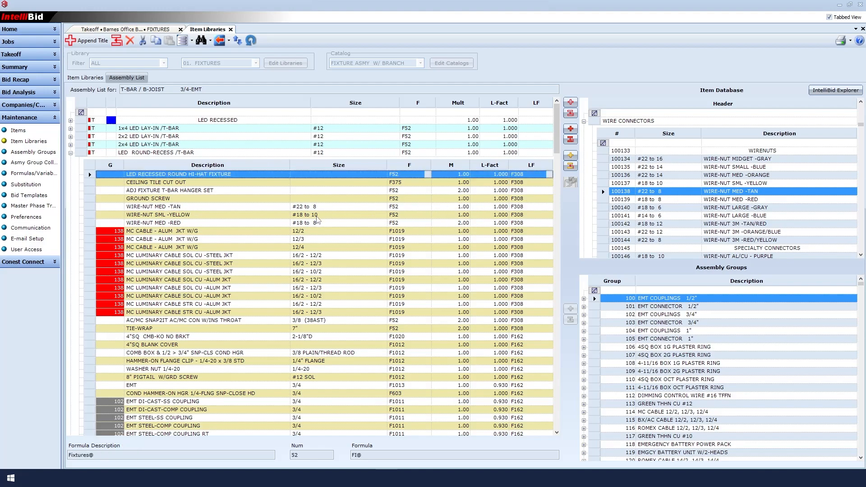
Step: Replace WIRE-NUT SML -YELLOW #18 to 10 with WIRE-NUT MED -TAN #22 to 8 throughout the assembly list, matching and replacing all properties
click(221, 218)
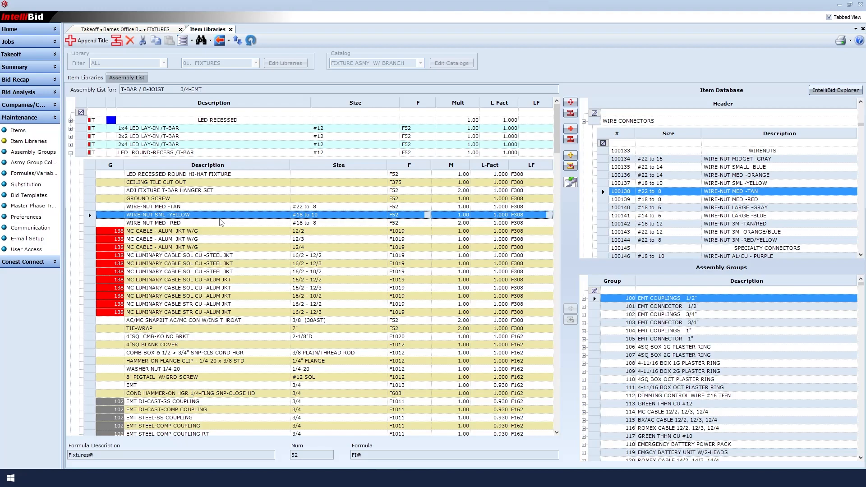
click(308, 208)
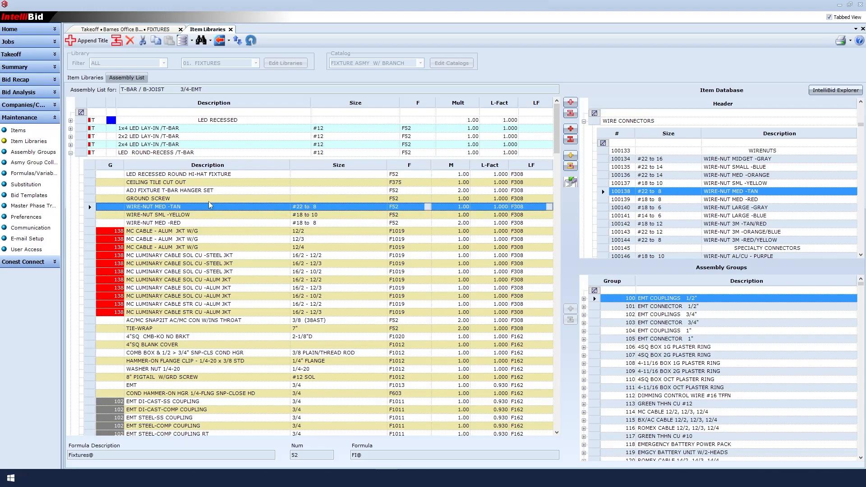
right_click(179, 209)
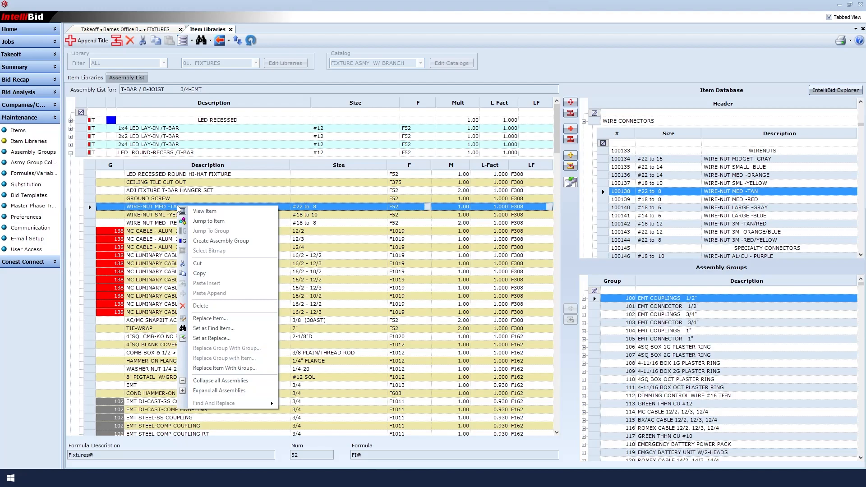
click(204, 341)
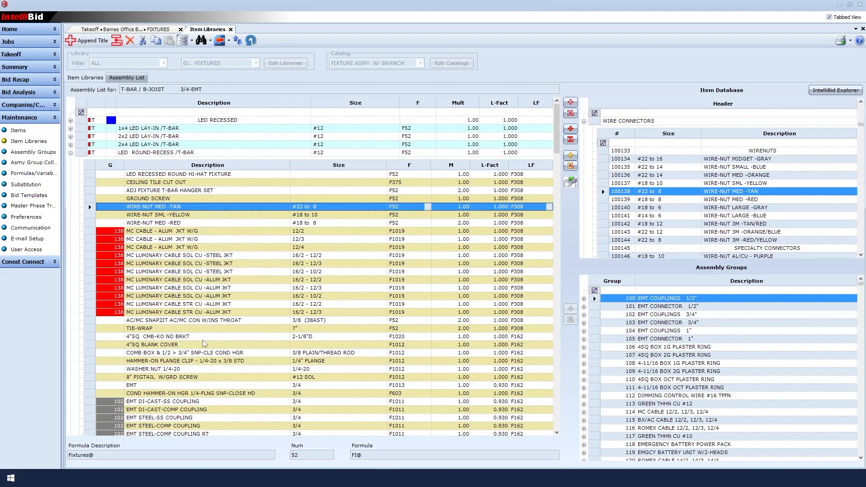
right_click(206, 219)
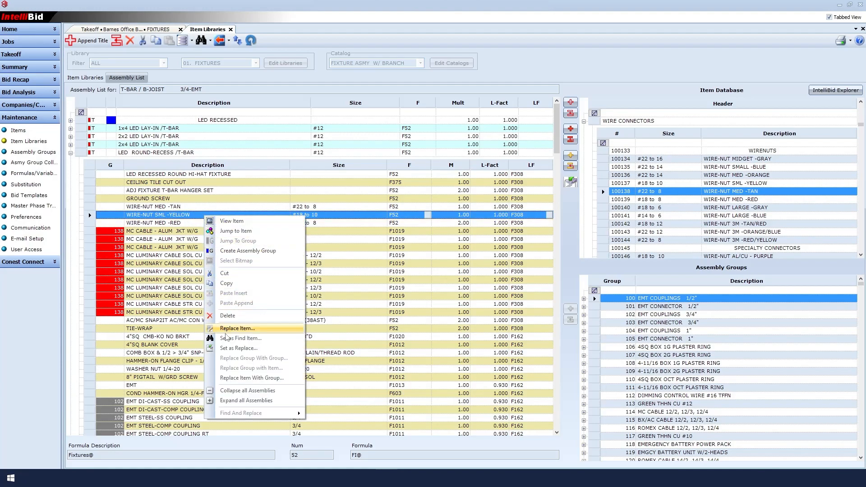
click(227, 339)
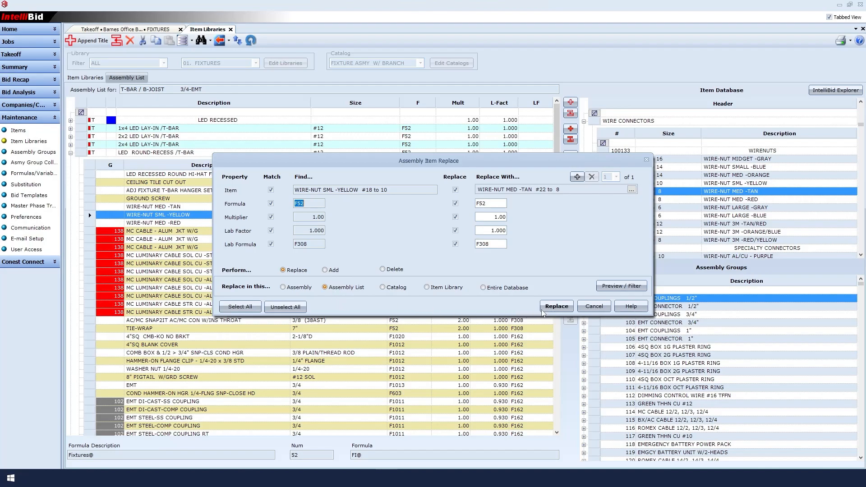
click(558, 306)
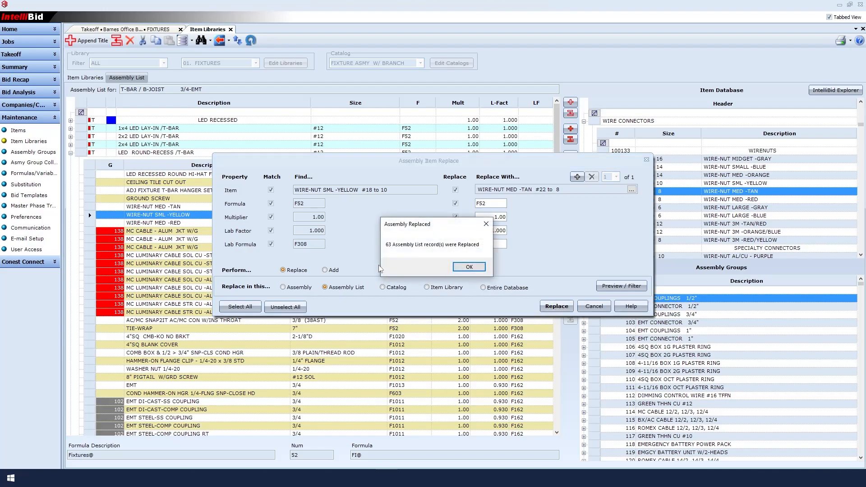
click(480, 268)
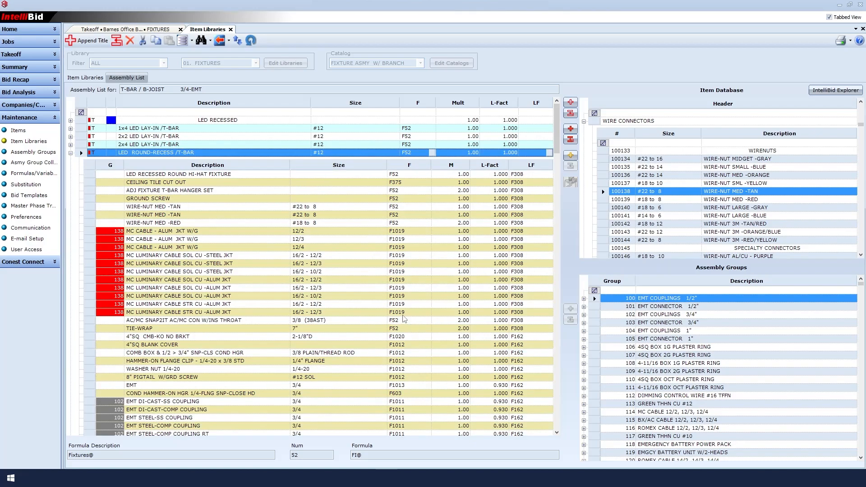
Step: Delete the duplicate WIRE-NUT MED -TAN row from the LED ROUND-RECESS /T-BAR assembly
click(232, 217)
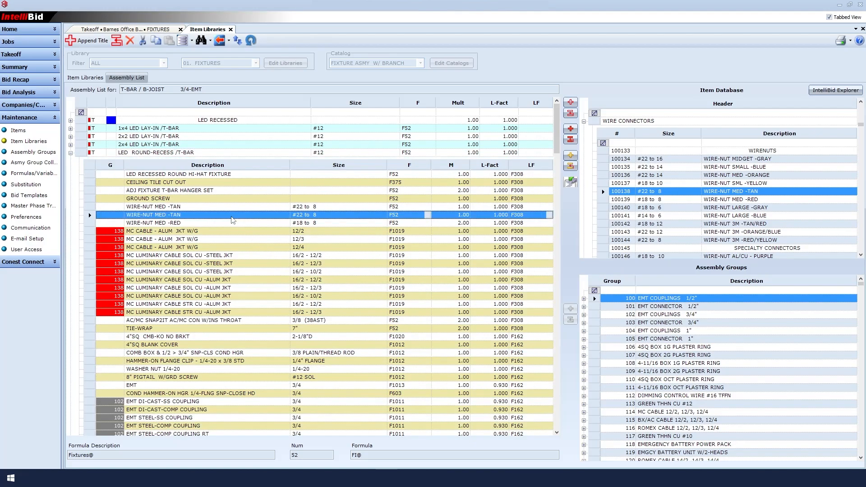
right_click(232, 220)
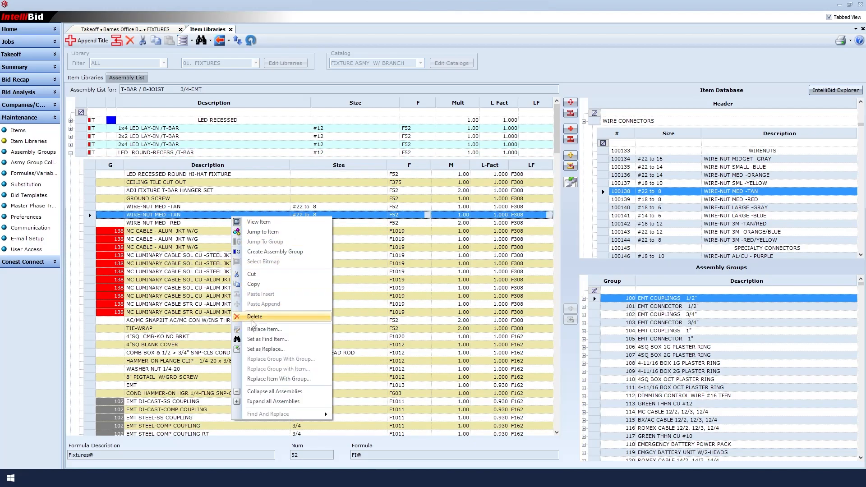
click(252, 321)
click(442, 267)
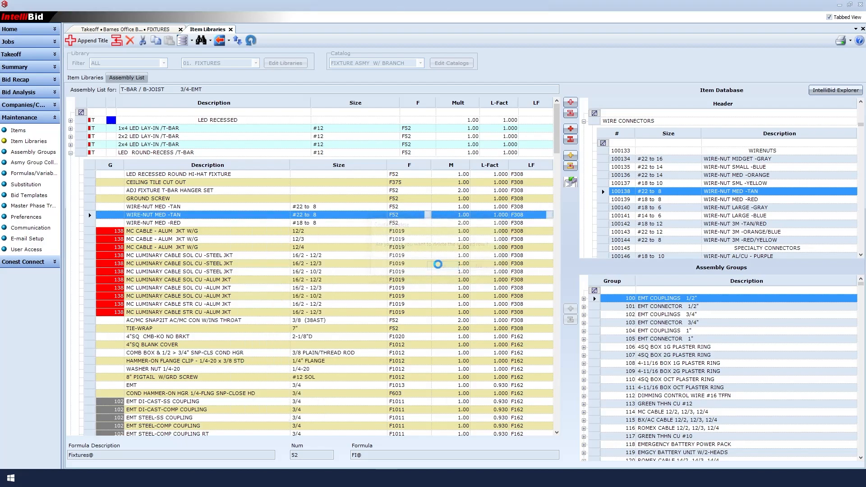